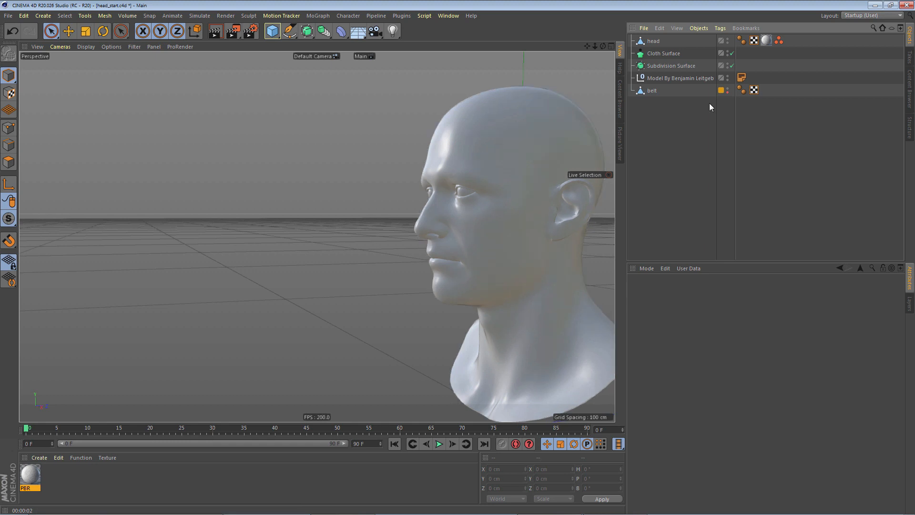
- Create a vertex map on the head by setting the starting point selection's vertex weight to 100% in Set mode
click(778, 41)
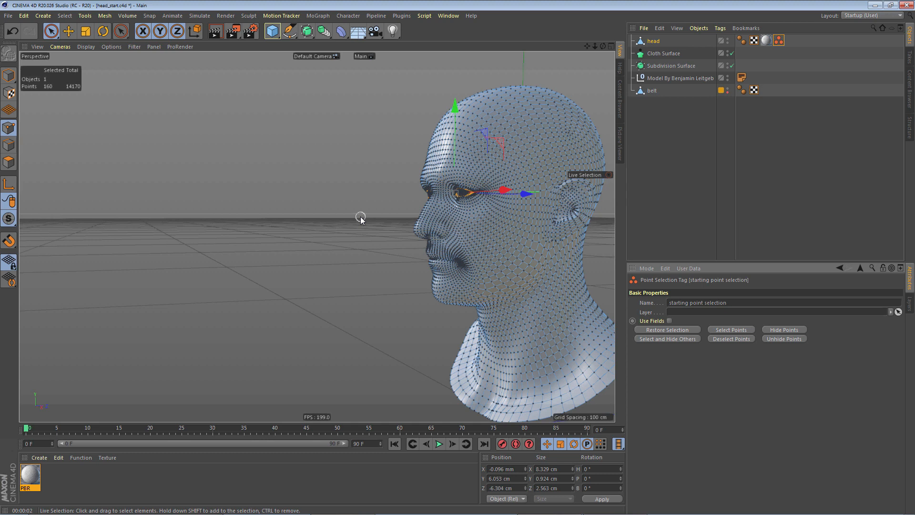
click(67, 17)
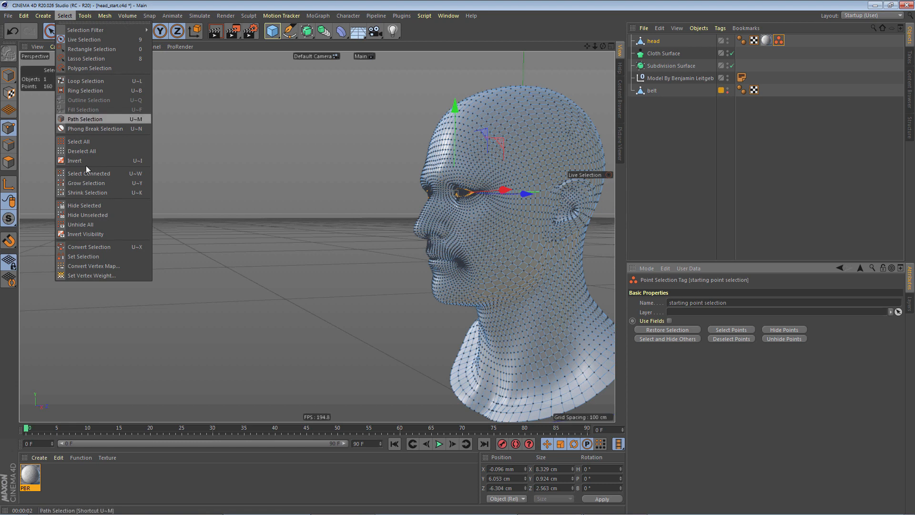
click(117, 276)
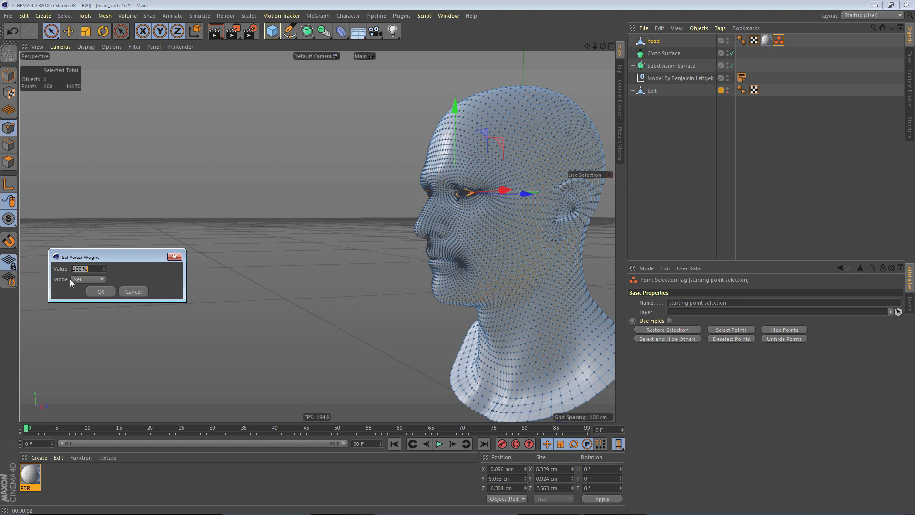
click(105, 289)
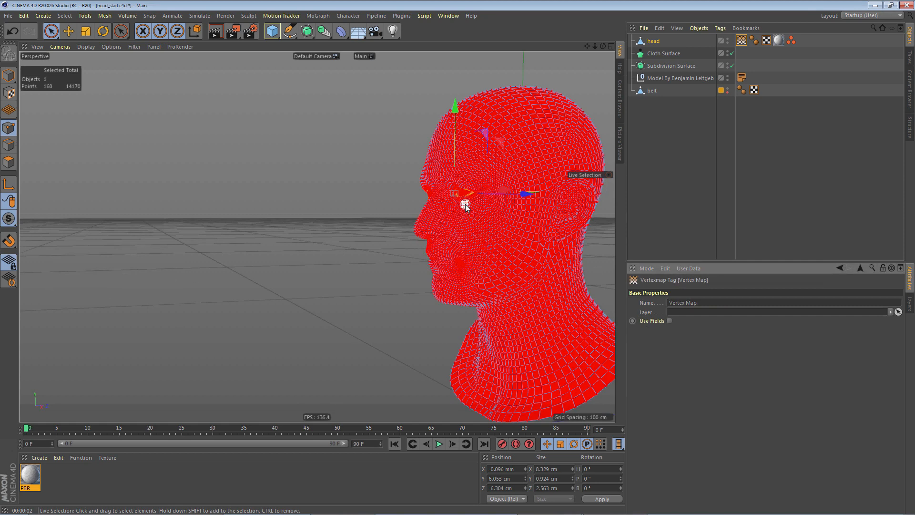
scroll(465, 202, up, 10)
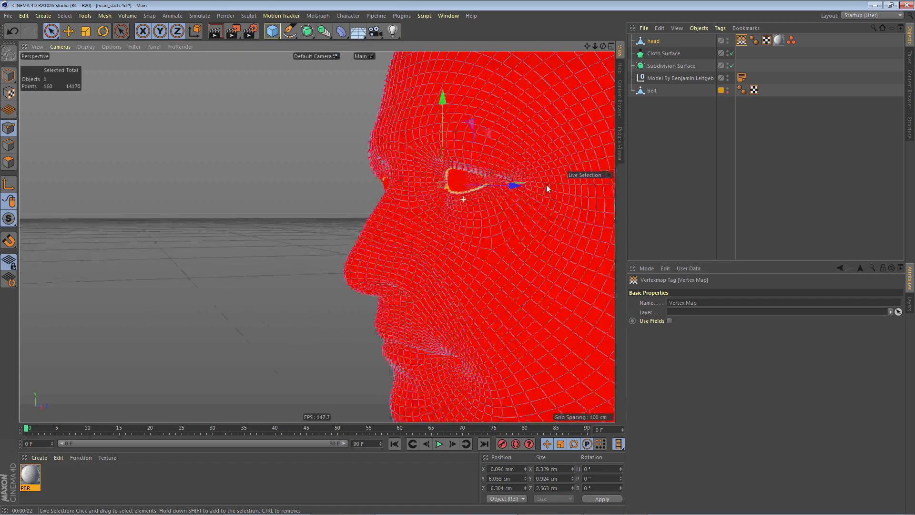
alt+drag(488, 166, 481, 192)
scroll(479, 192, down, 5)
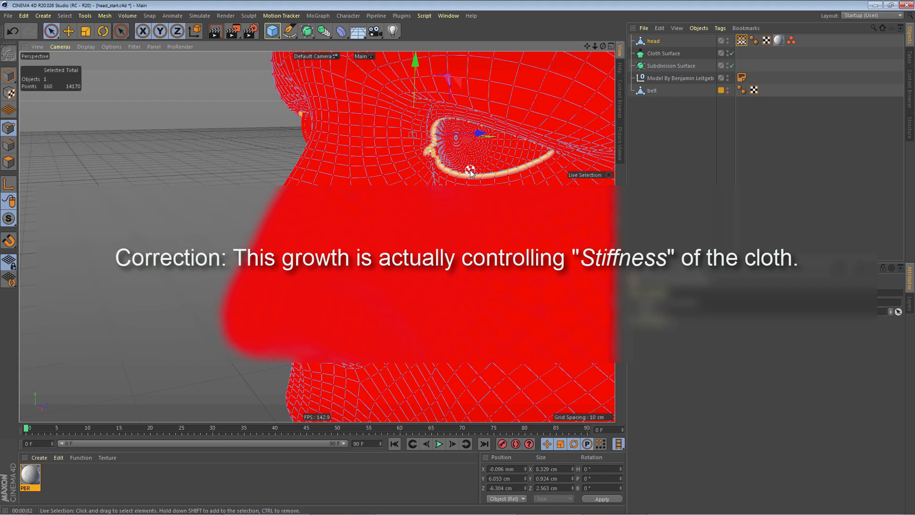
- Enable Use Fields on the head's vertex map and set its Freeze layer mode to Grow
click(742, 42)
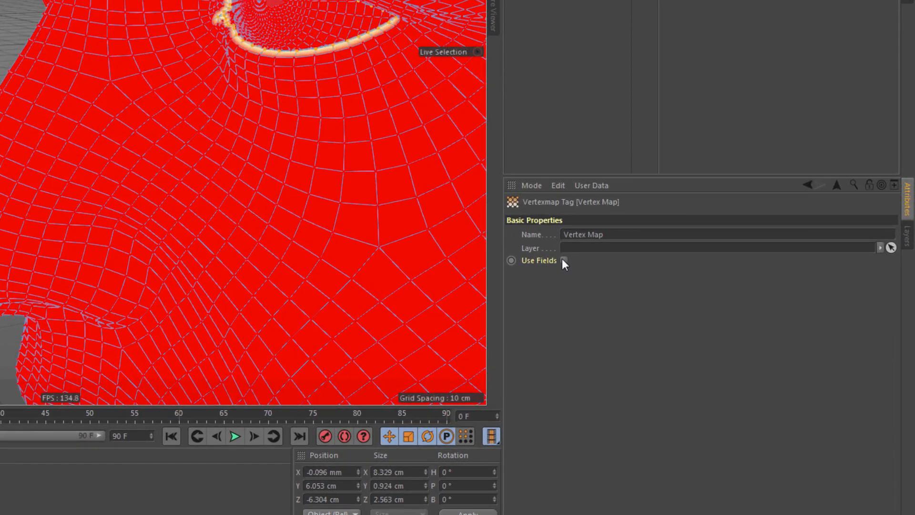
click(564, 261)
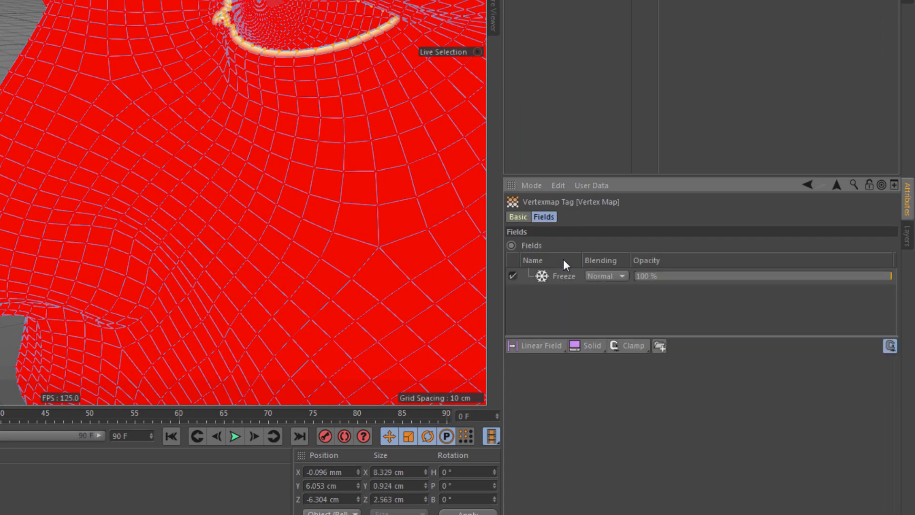
click(564, 276)
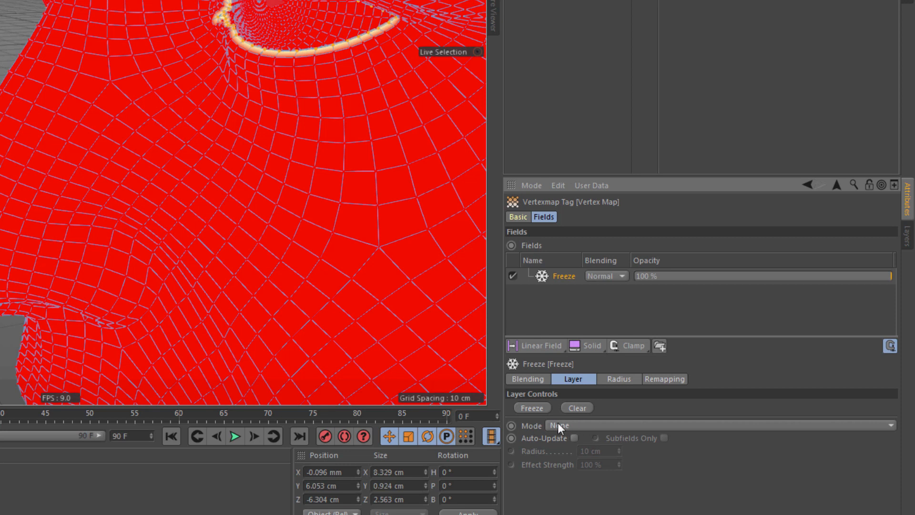
click(589, 425)
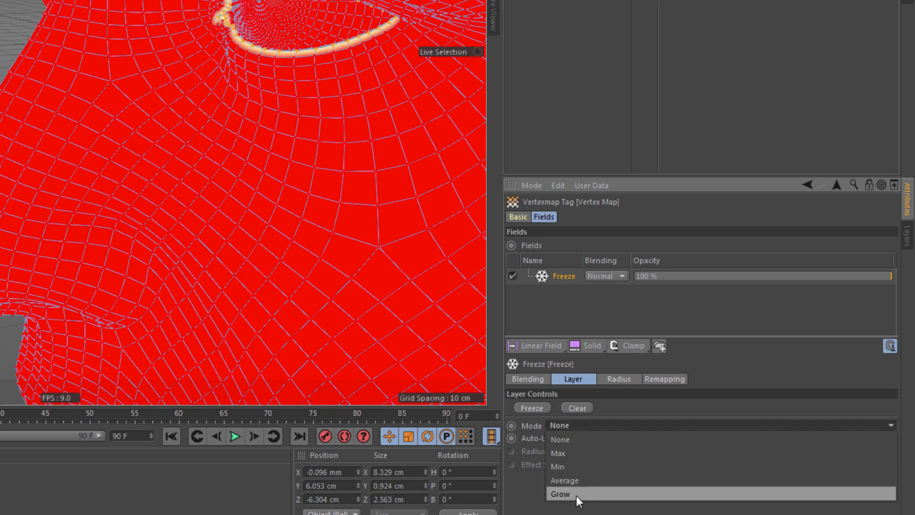
click(576, 494)
click(581, 410)
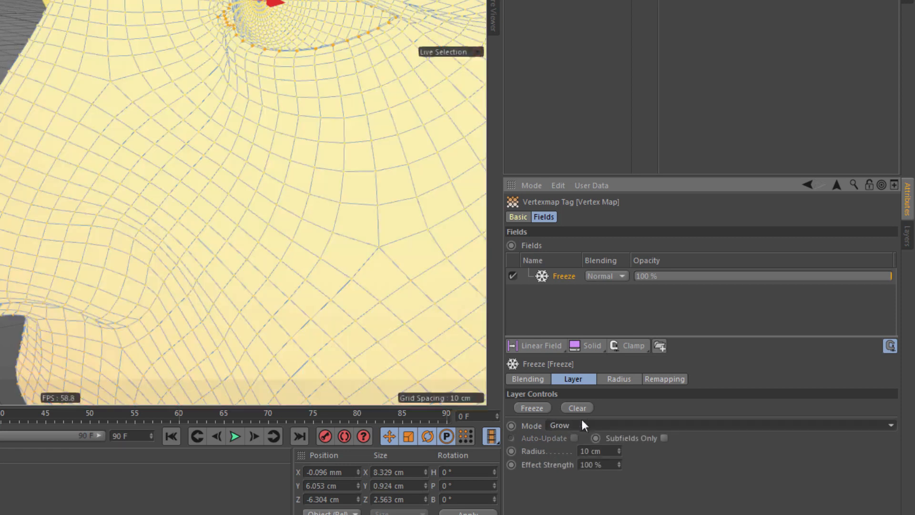
- Set the Freeze layer's grow radius to 1.2 cm and its effect strength to 20%
click(603, 451)
drag(611, 451, 573, 452)
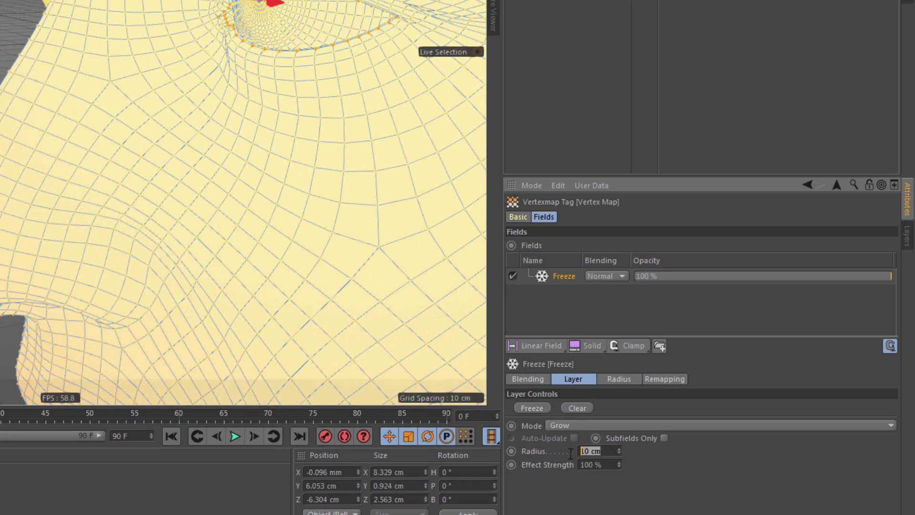
text(1.2)
key(Return)
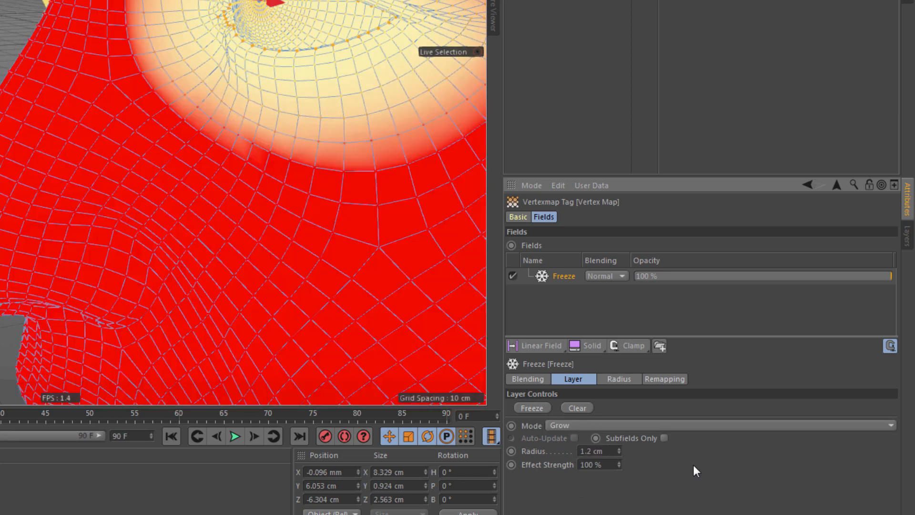
double_click(609, 467)
text(20)
key(Return)
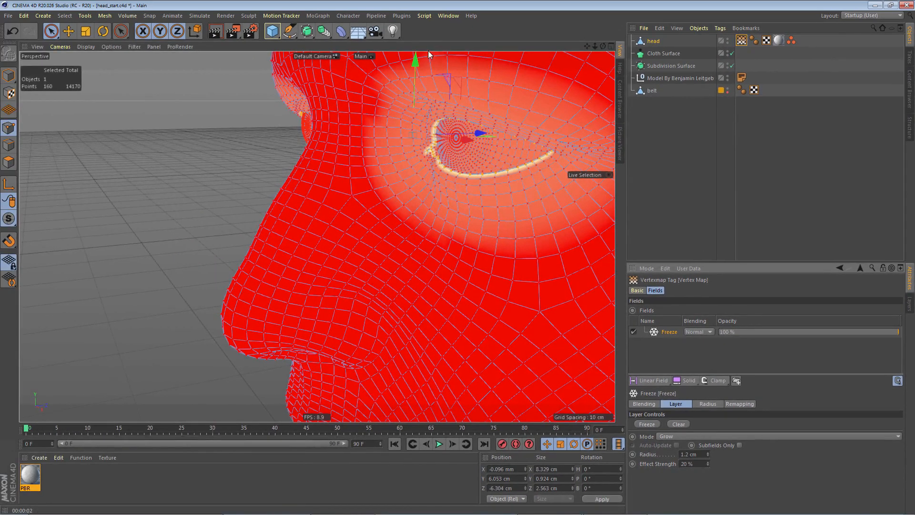
- Switch to Model mode, preview the vertex map's growth across the head by playing the animation, and return to frame 0
scroll(429, 185, down, 5)
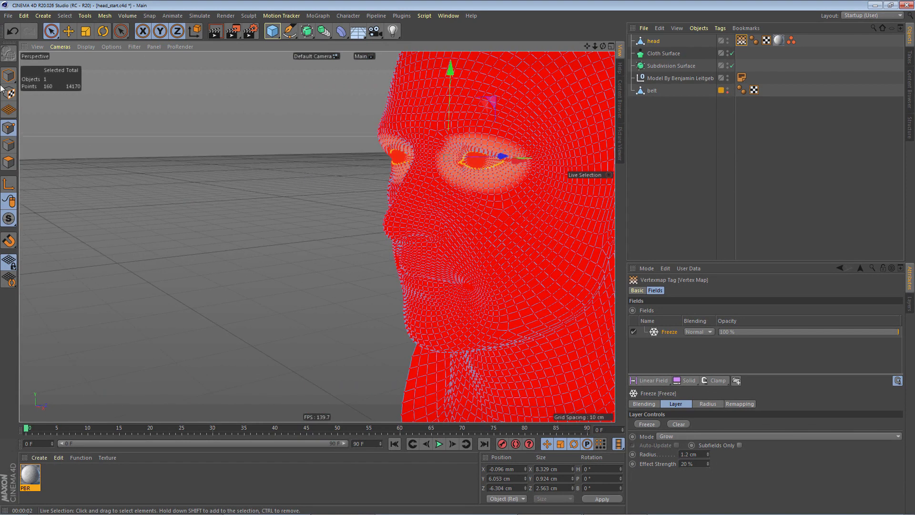
click(9, 77)
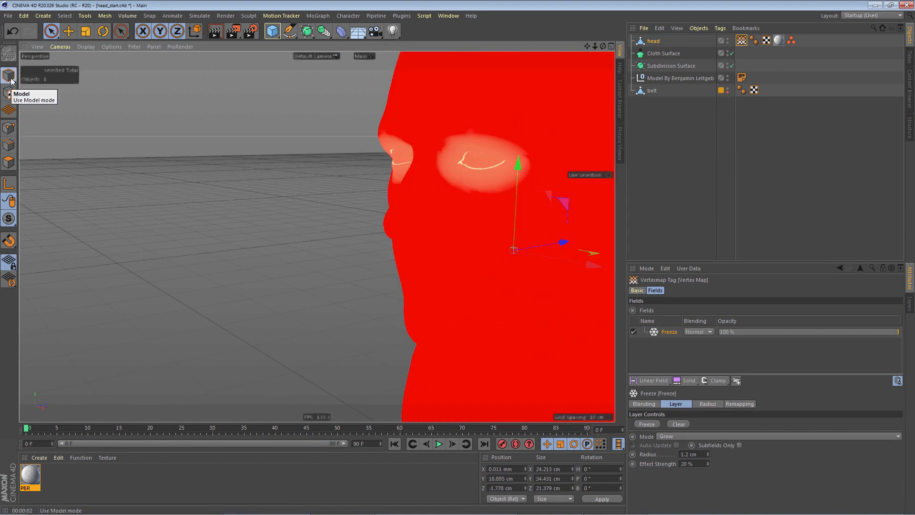
key(F8)
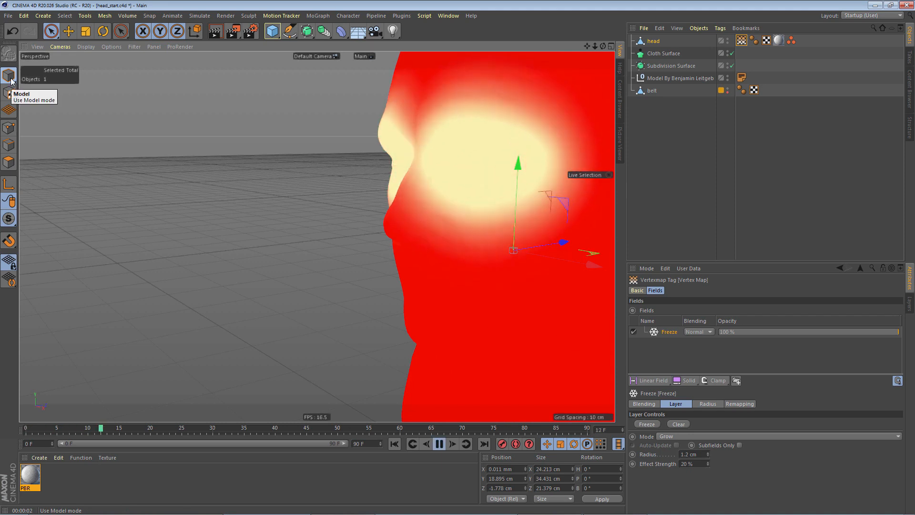
scroll(364, 119, down, 4)
alt+middle_drag(385, 141, 330, 159)
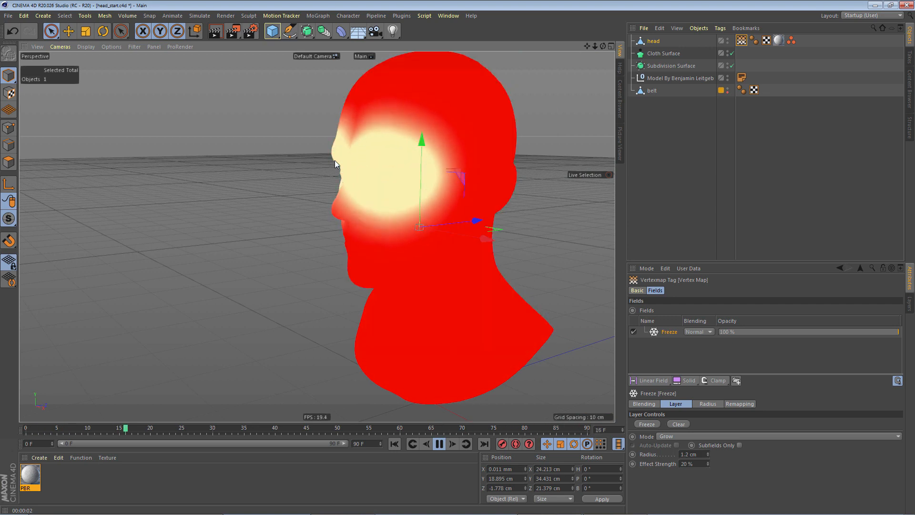
key(F8)
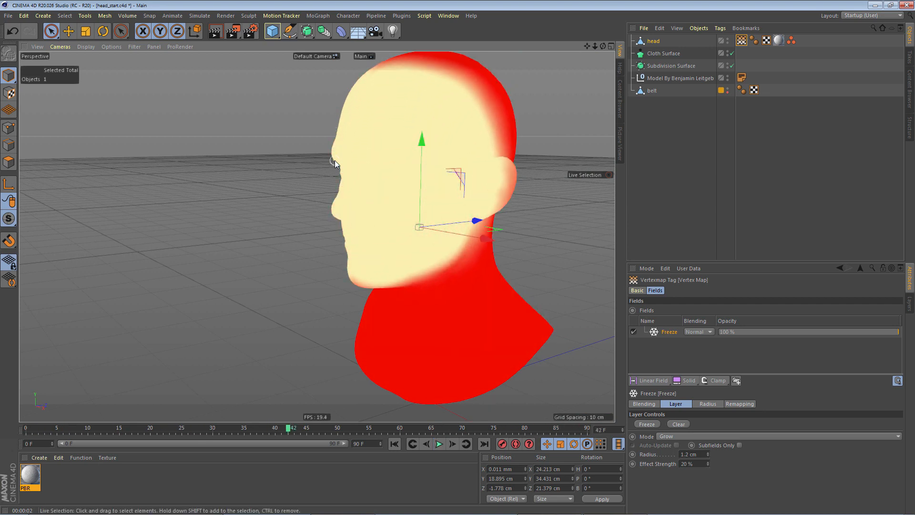
key(shift+f)
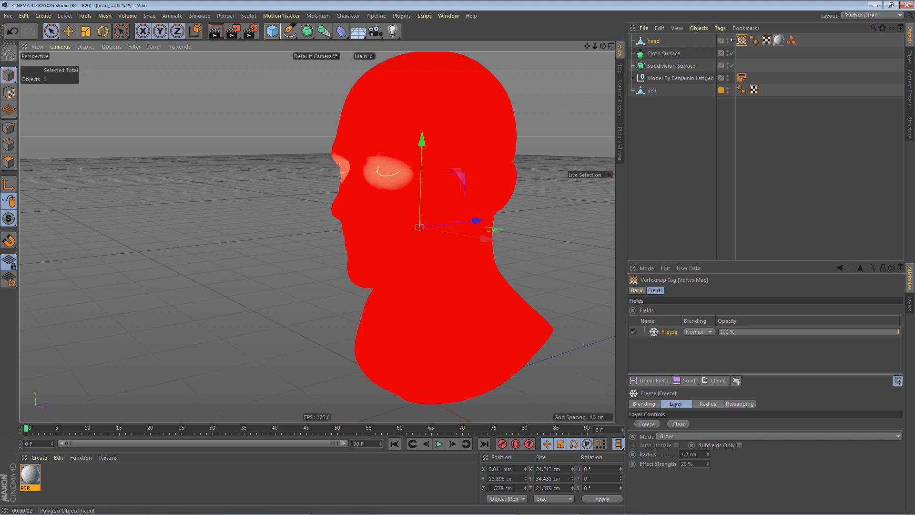
- Add a Cloth simulation tag to the head and assign the vertex map as its Stiffness map
right_click(656, 42)
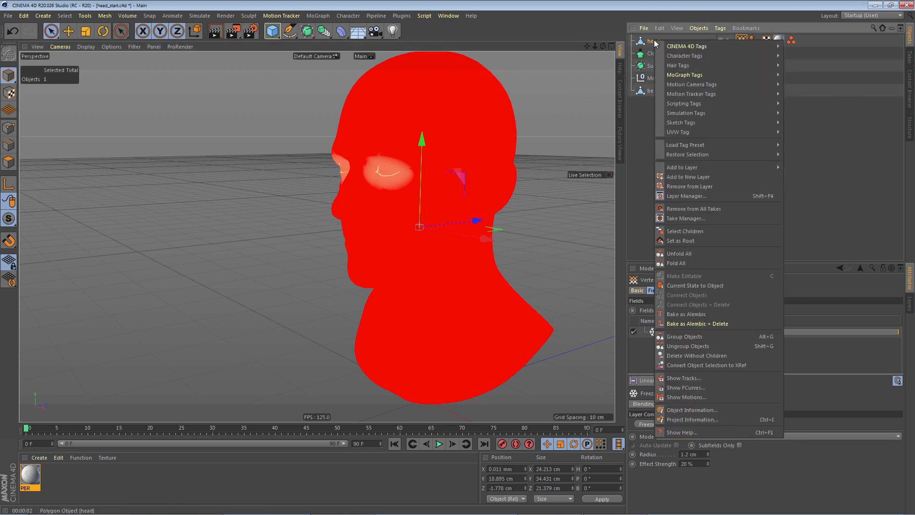
mouse_move(687, 46)
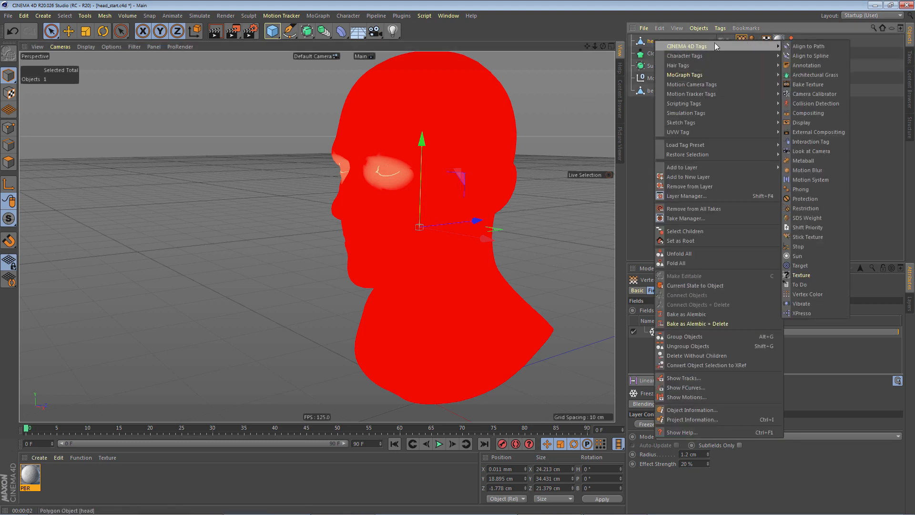
mouse_move(724, 113)
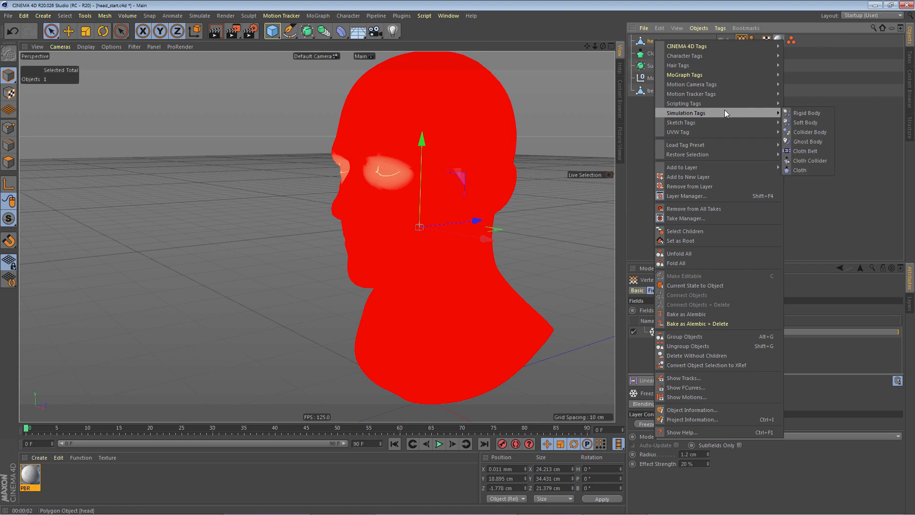
click(803, 170)
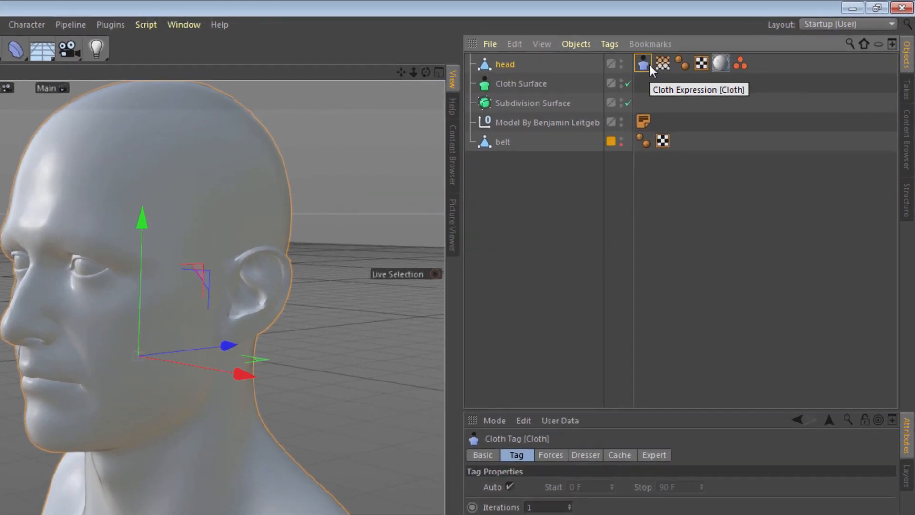
drag(659, 65, 636, 514)
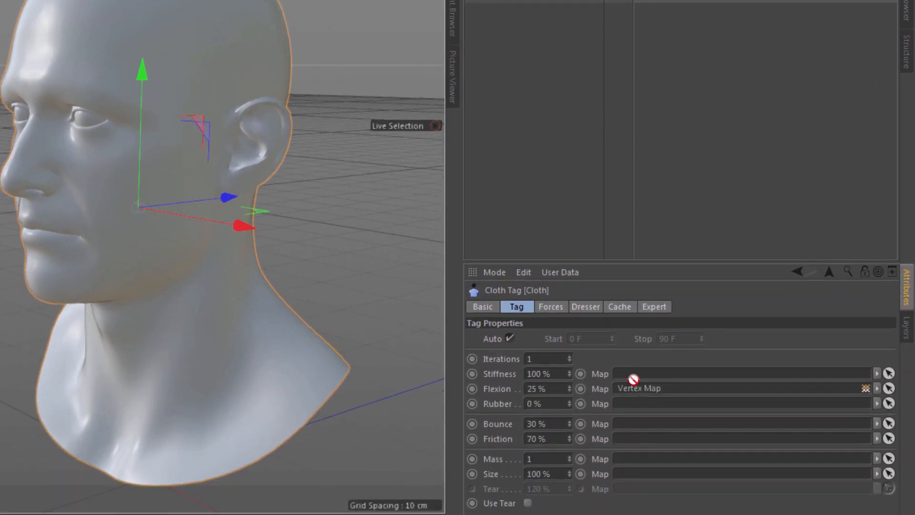
drag(636, 400, 636, 389)
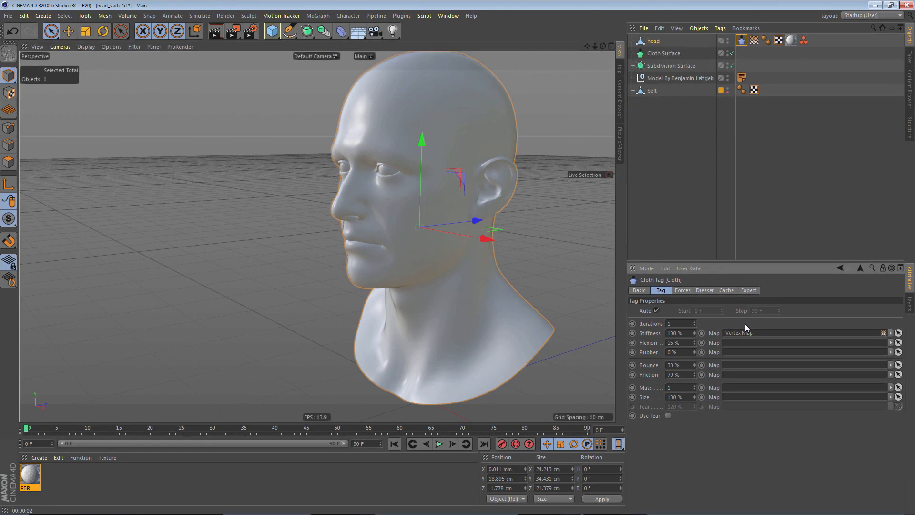
- Play the cloth simulation briefly to test the stiffness map and return to frame 0
key(F8)
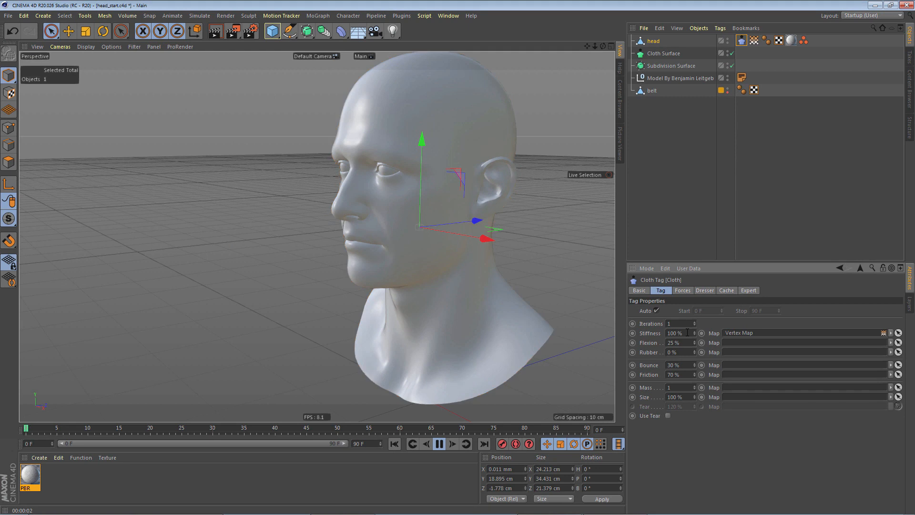
key(F8)
key(shift+f)
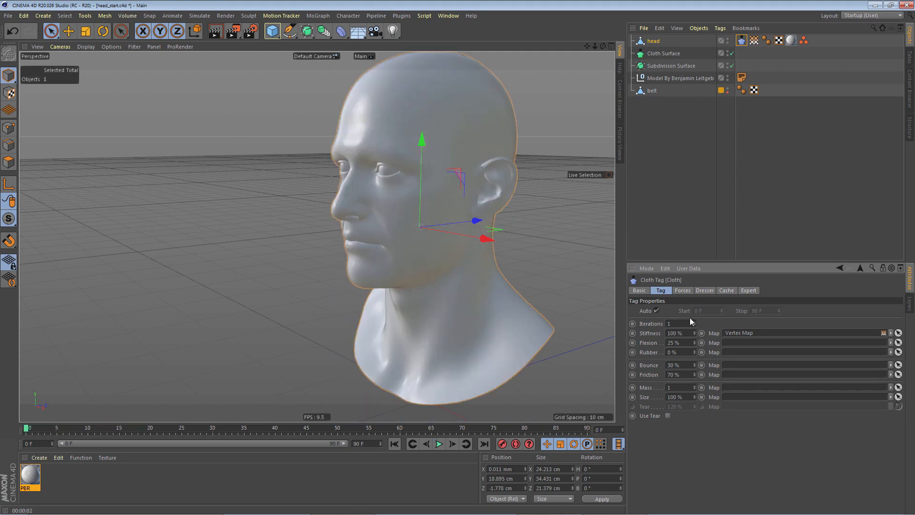
- Set the cloth tag's gravity to 0, wind direction Z to -1 cm and wind strength to 50
click(682, 291)
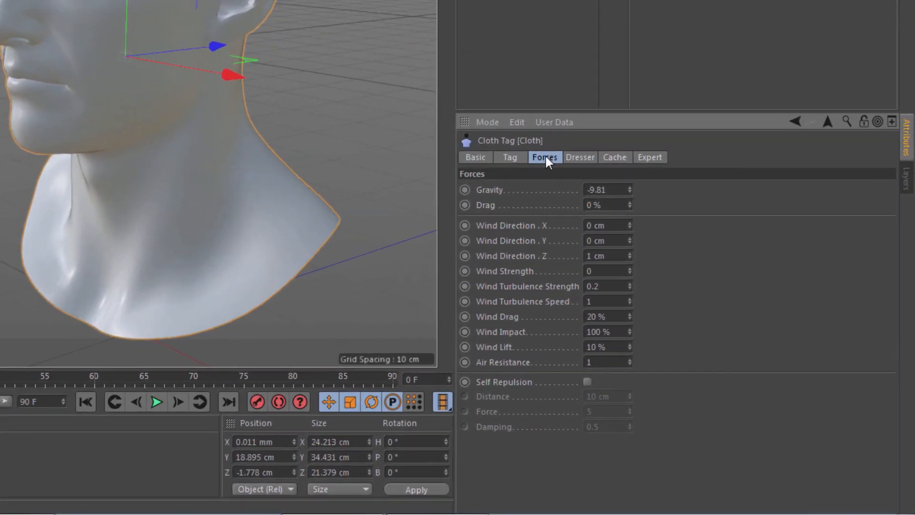
drag(616, 189, 572, 194)
text(0)
click(591, 256)
text(-)
click(610, 269)
text(50)
key(Return)
- Enable Use Tear on the cloth tag, test the simulation by playing it, and return to frame 0
click(510, 157)
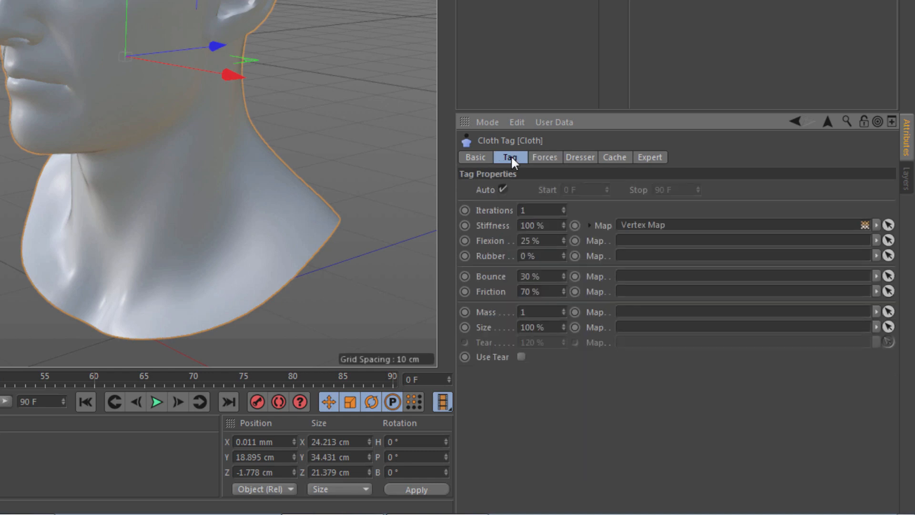
click(521, 358)
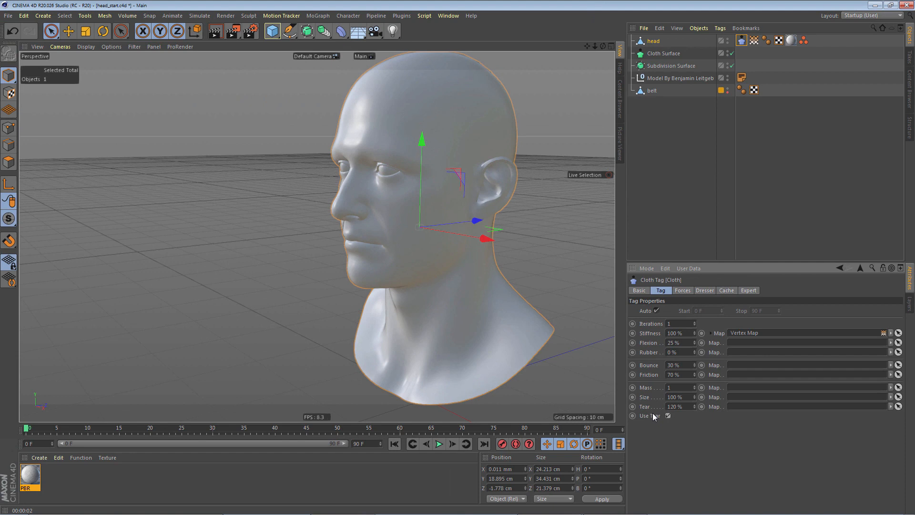
key(F8)
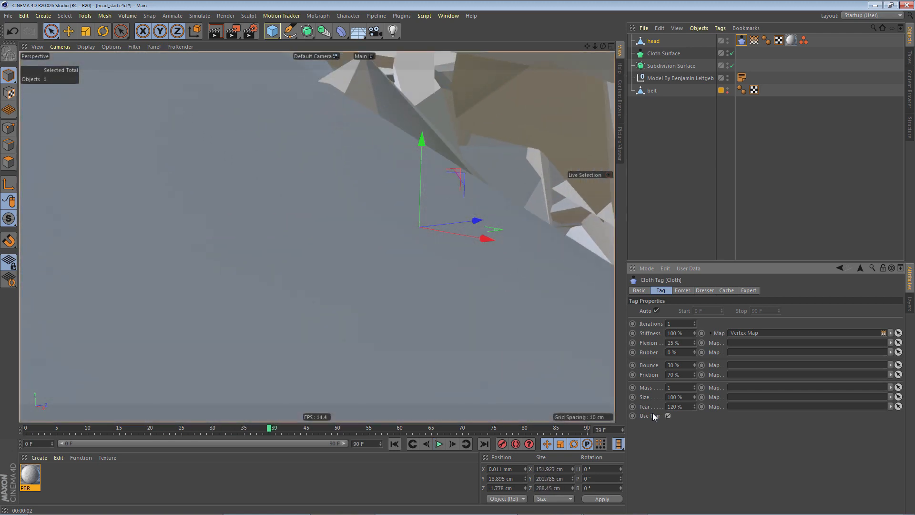
key(F8)
key(shift+f)
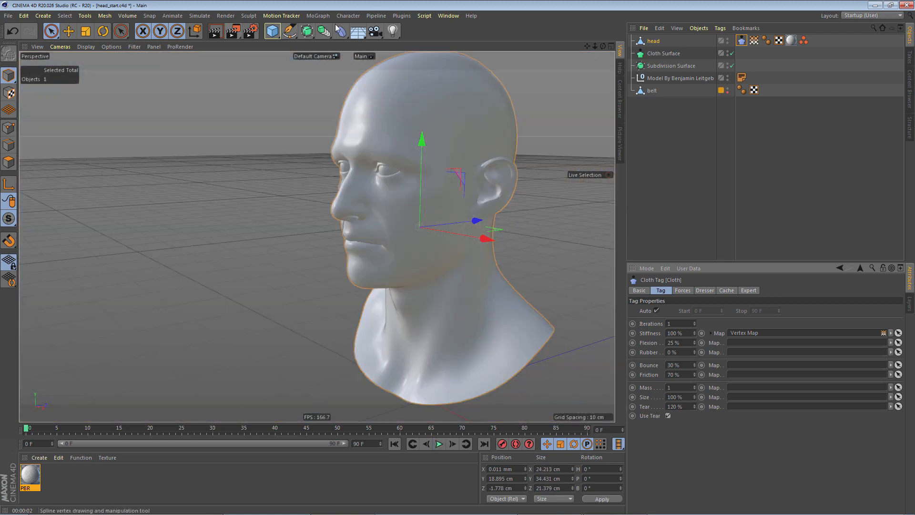
- Make the head a child of the Cloth Surface object and play the simulation to test the tearing
mouse_move(651, 42)
mouse_down()
mouse_move(671, 58)
mouse_move(663, 55)
mouse_up()
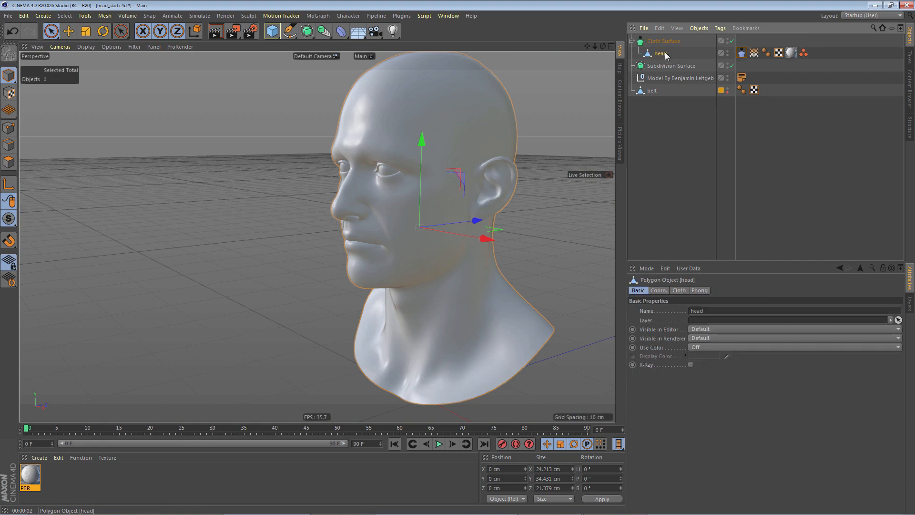
key(F8)
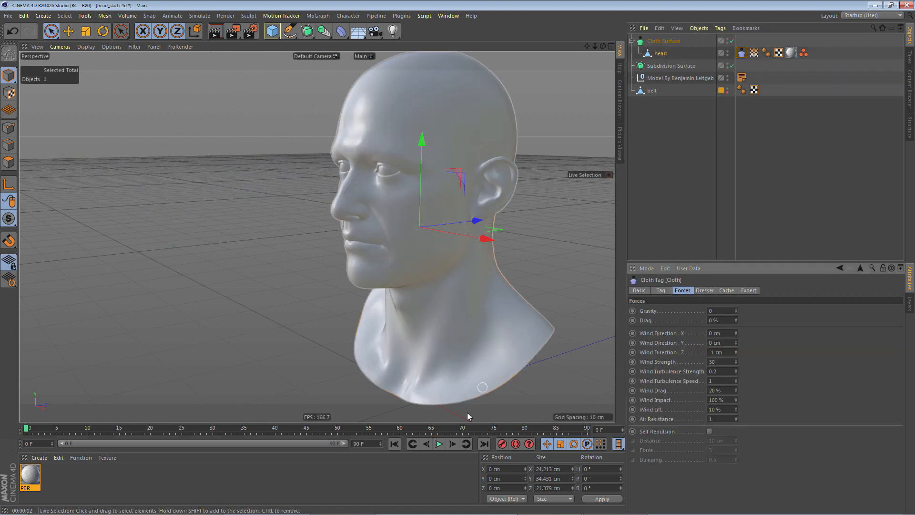
click(438, 445)
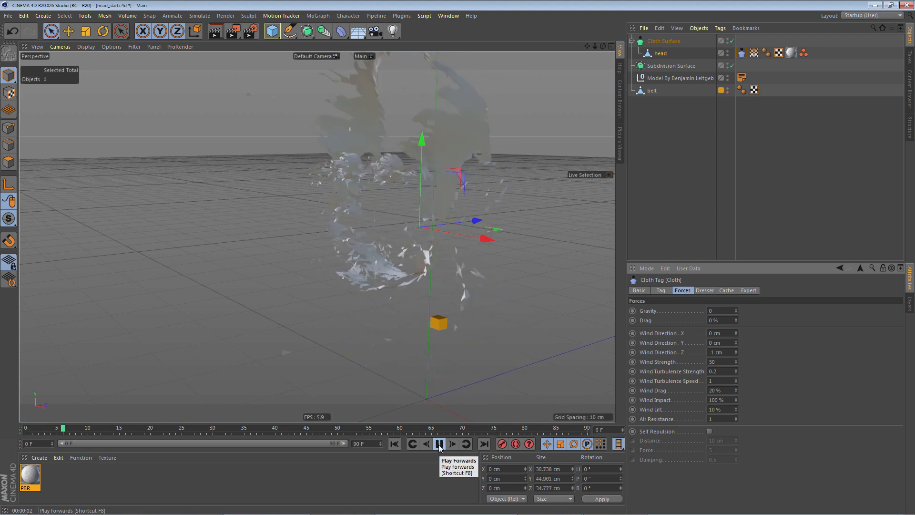
- Stop the tearing simulation and return to frame 0
click(440, 445)
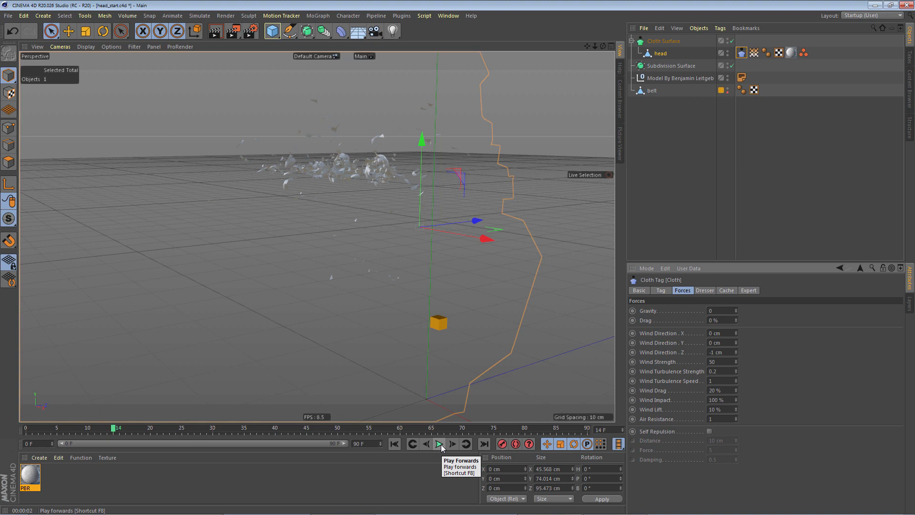
click(395, 444)
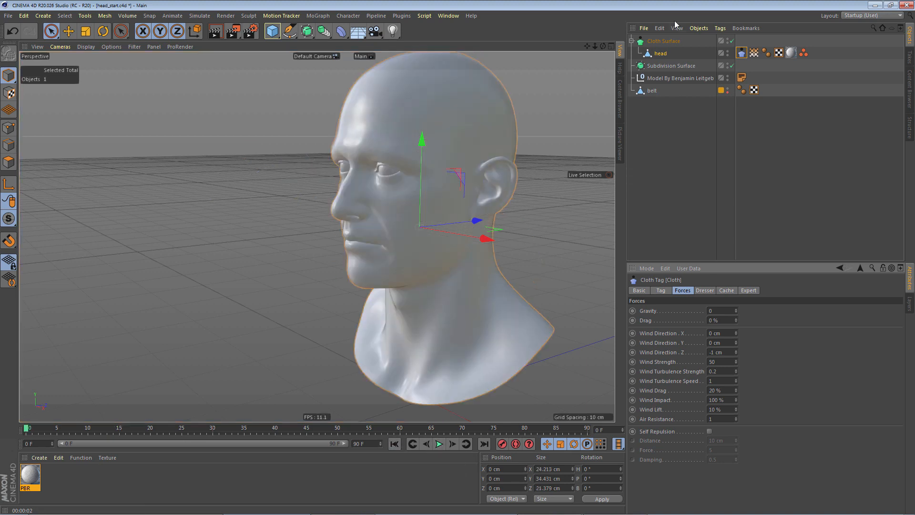
- Add a Cloth Belt tag to the head and assign the belt object as its Belt on target
right_click(663, 57)
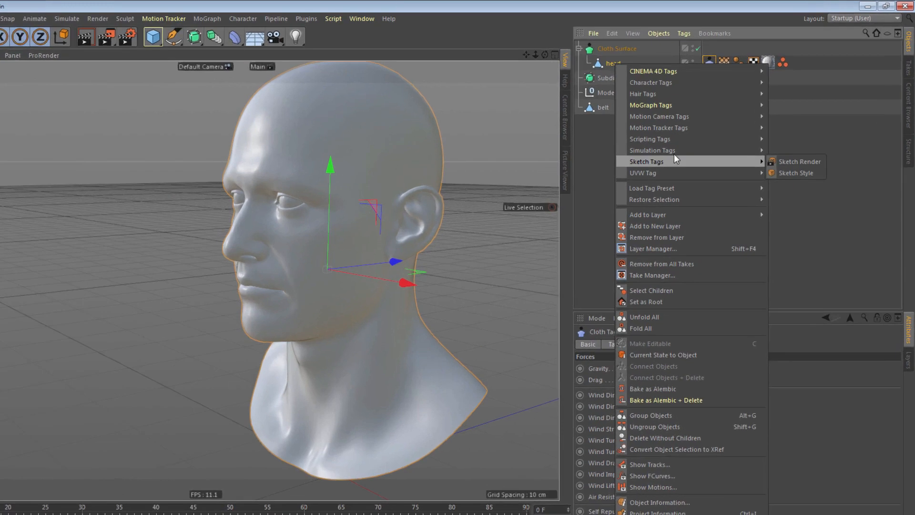
mouse_move(712, 127)
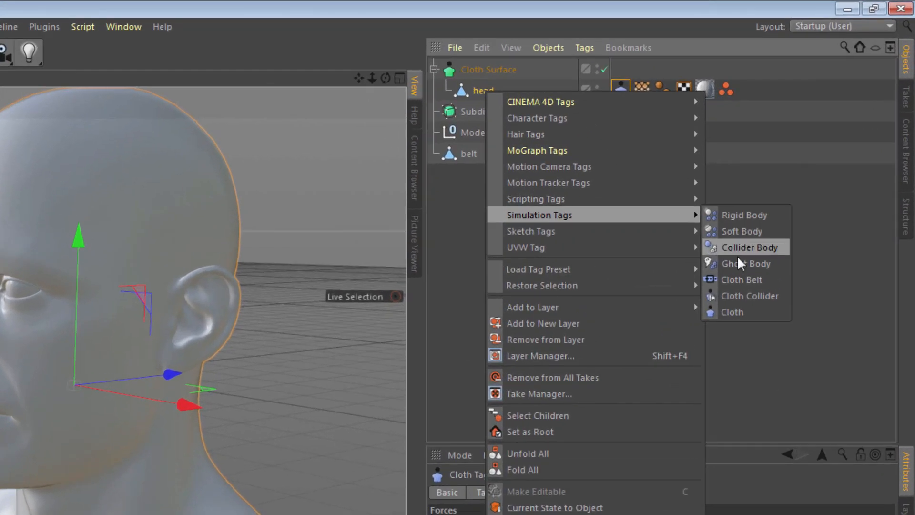
click(737, 279)
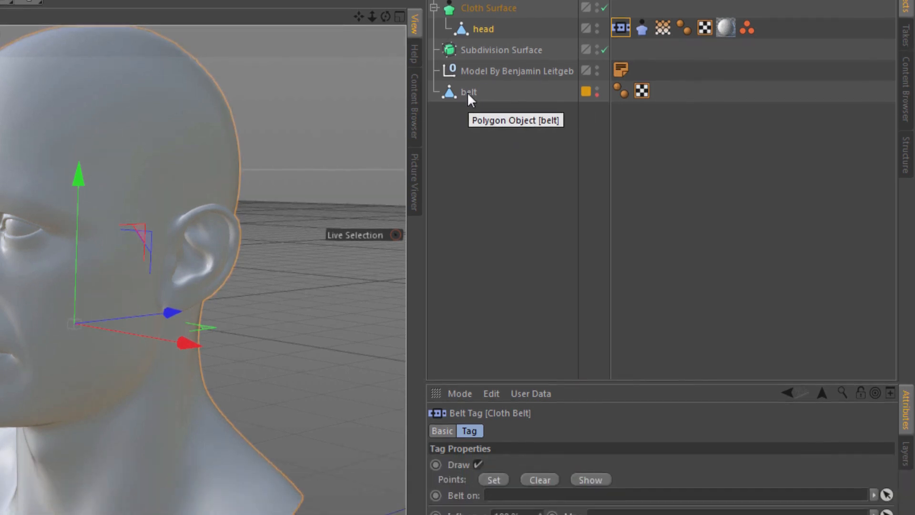
drag(466, 43, 500, 442)
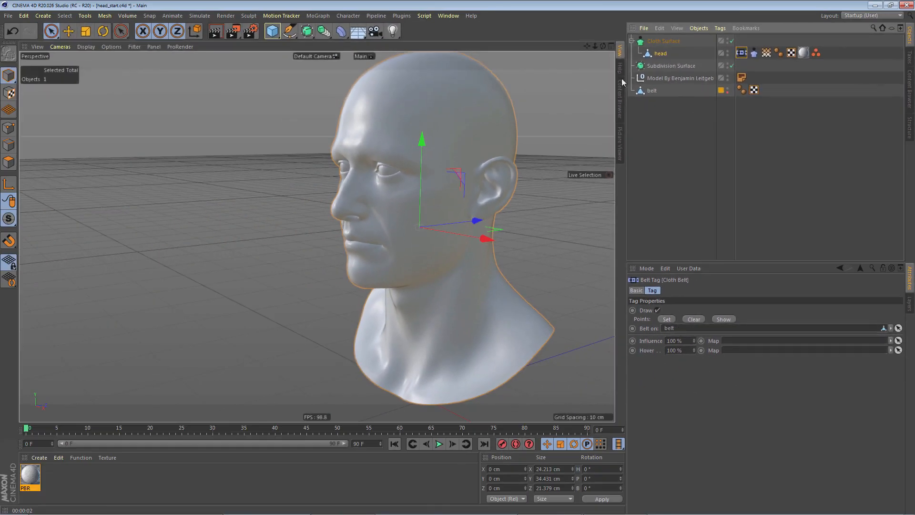
- Set all of the head's points as the Cloth Belt tag's points, disable Draw, and return to model mode
click(661, 54)
click(9, 127)
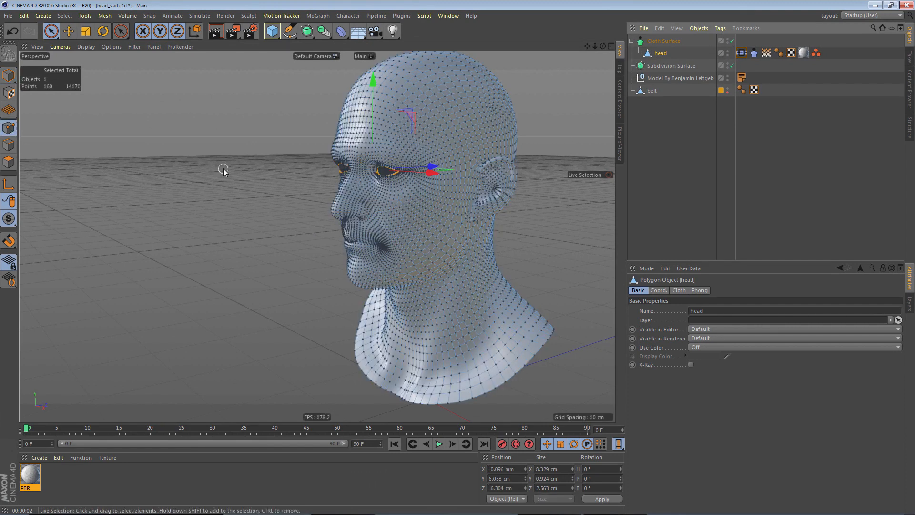
key(ctrl+a)
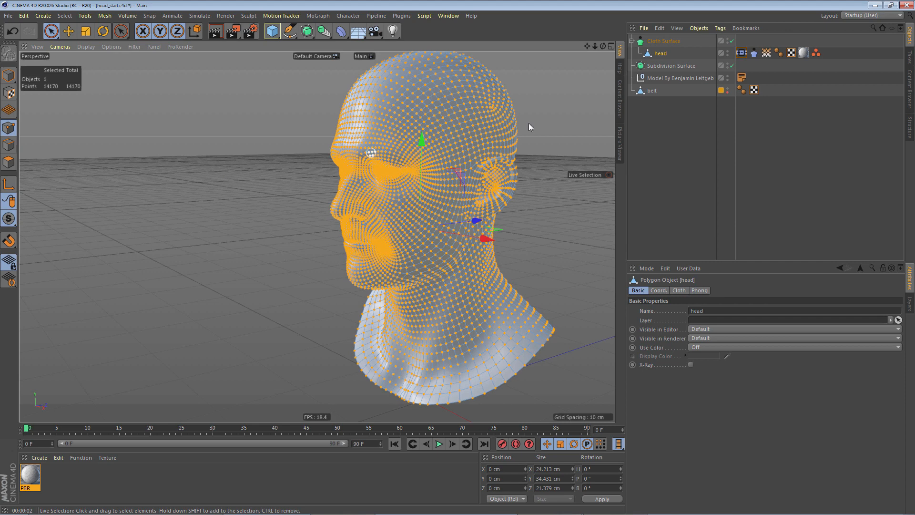
click(742, 54)
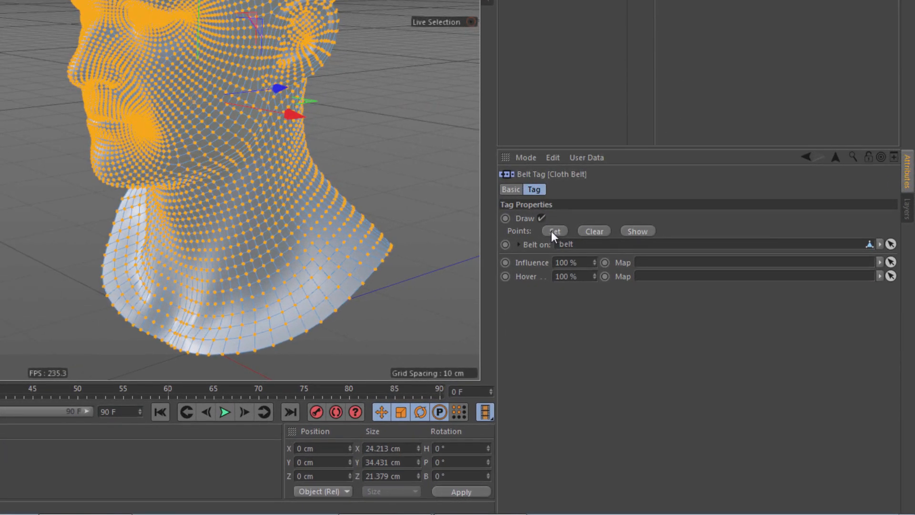
click(552, 232)
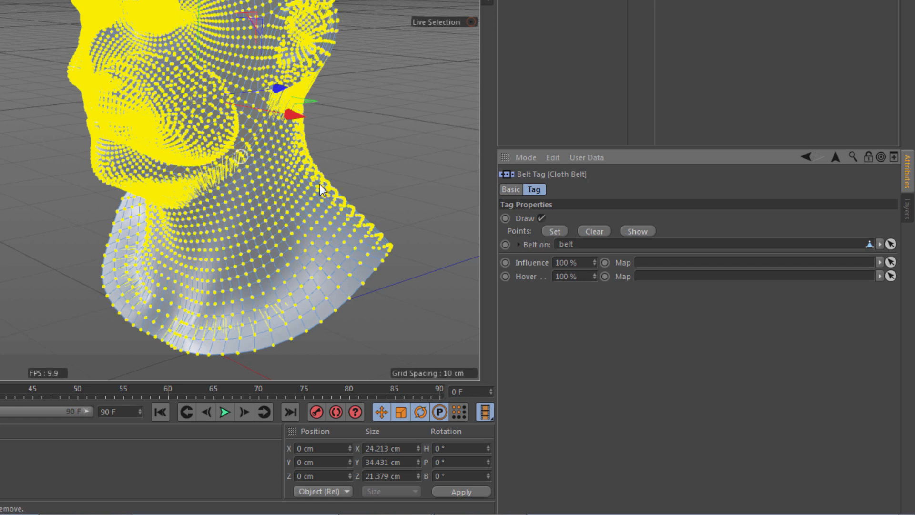
click(542, 218)
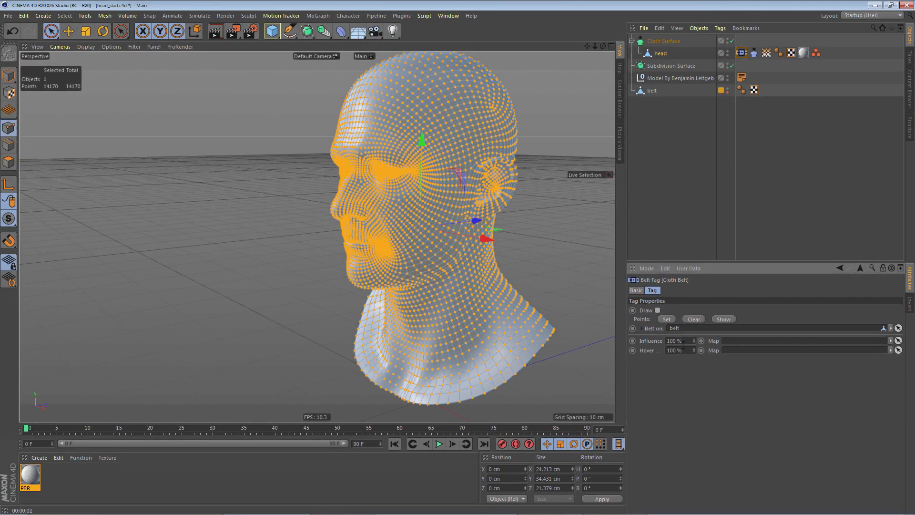
click(8, 76)
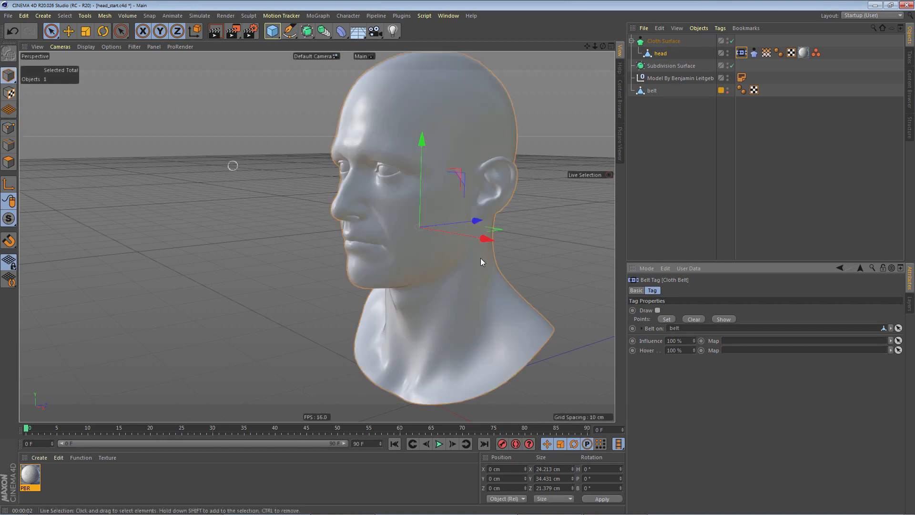
- Duplicate the head's vertex map tag and rename the copy "Vertex Map invert"
click(766, 53)
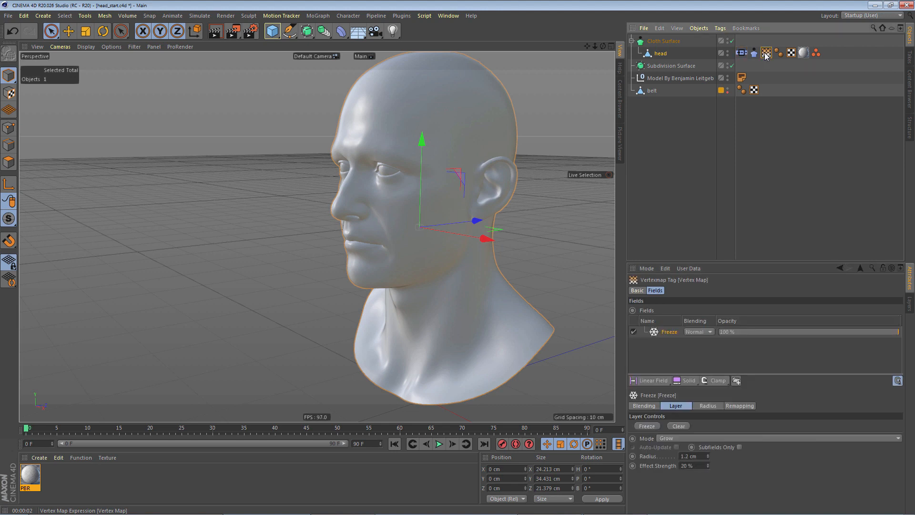
click(699, 141)
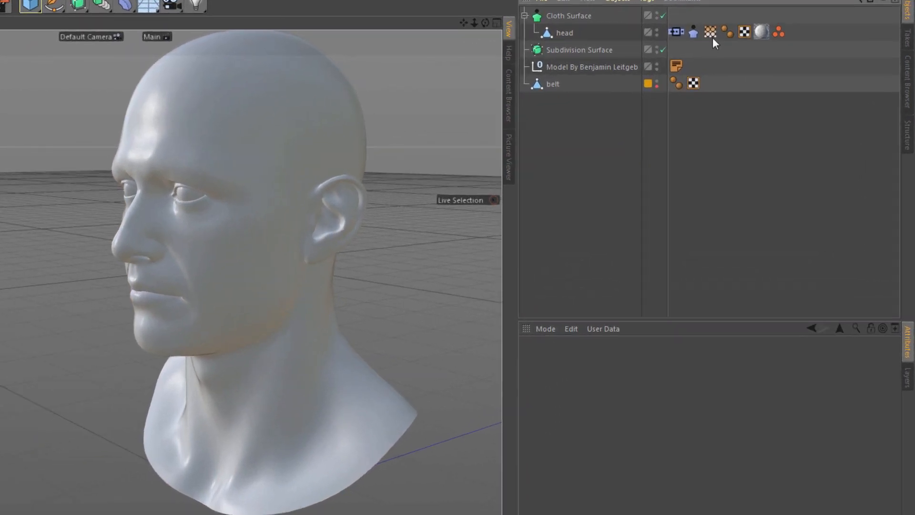
click(711, 33)
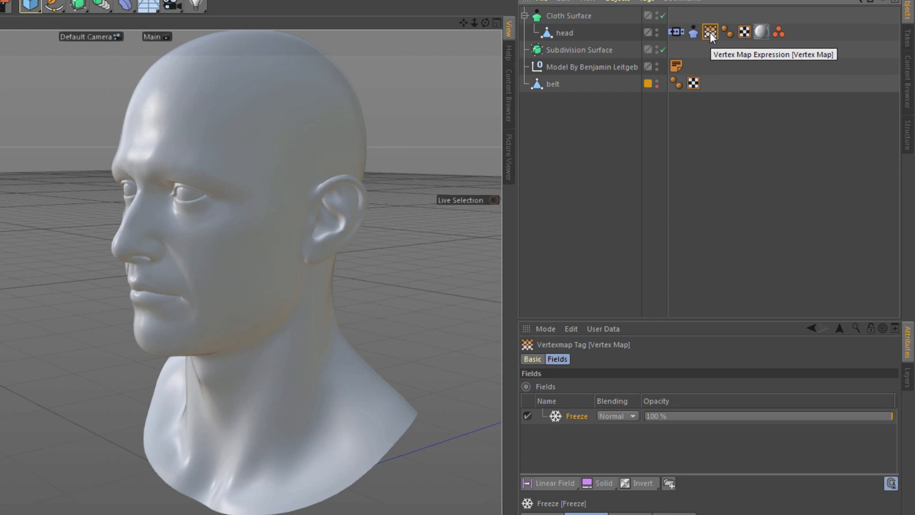
ctrl+drag(710, 32, 725, 31)
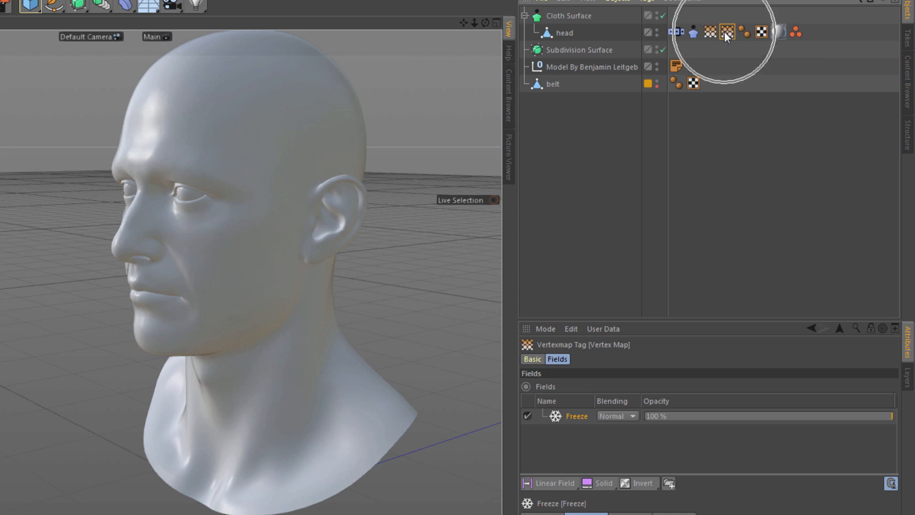
click(530, 359)
click(631, 387)
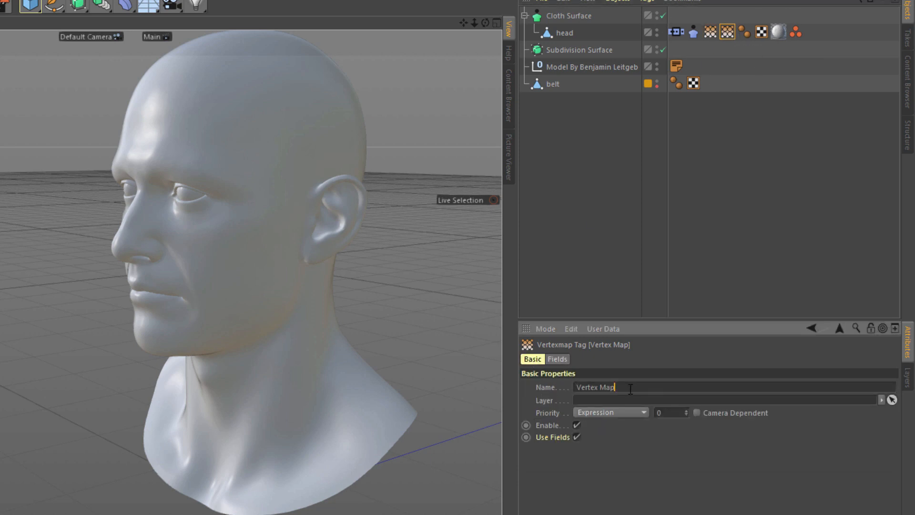
text(invert)
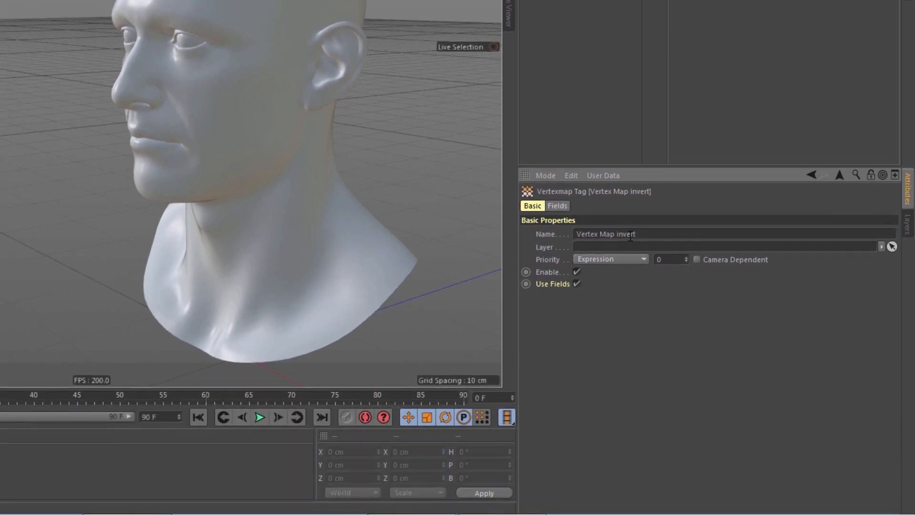
- Add an Invert modifier layer above Freeze in the fields of Vertex Map invert
click(559, 206)
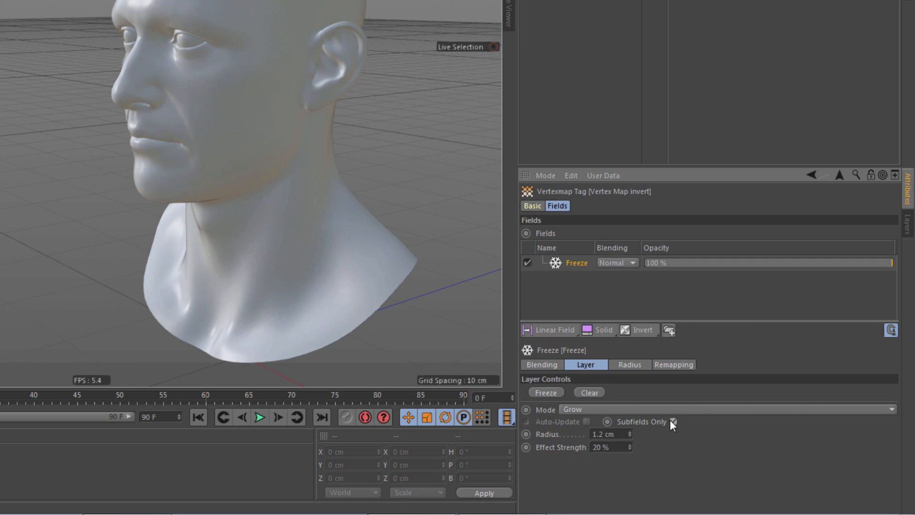
click(639, 330)
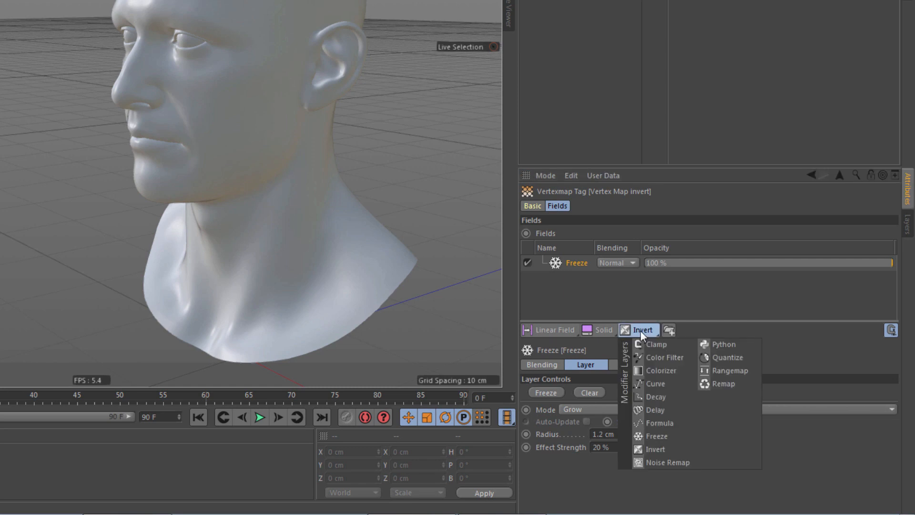
click(659, 449)
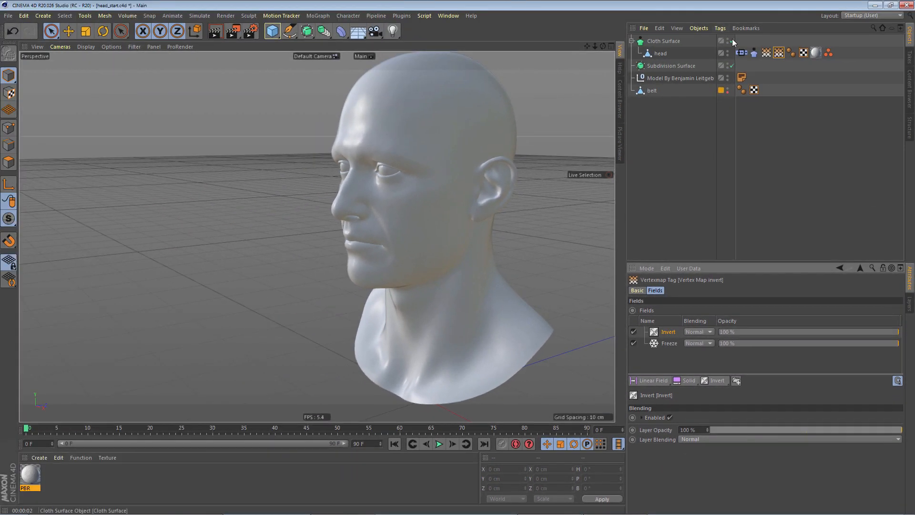
- Preview the growth of the inverted vertex map with Cloth Surface disabled, return to frame 0, and re-enable Cloth Surface
click(732, 41)
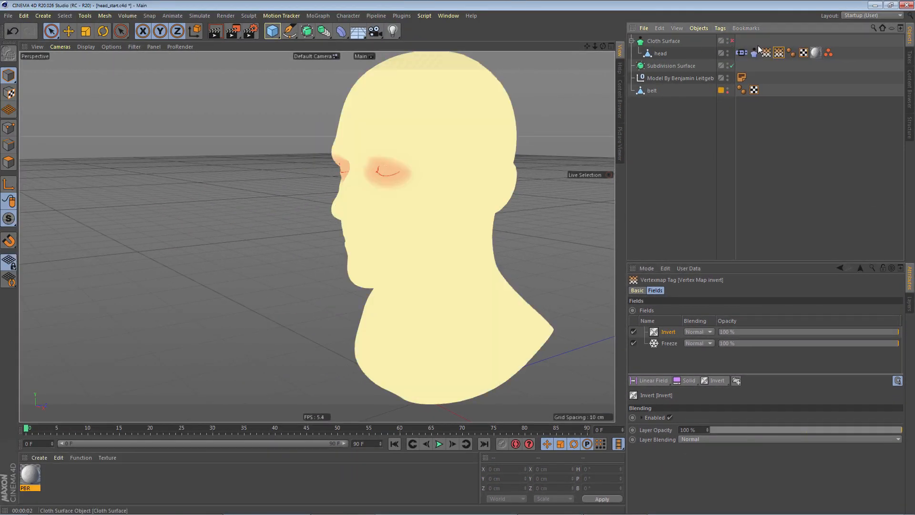
key(F8)
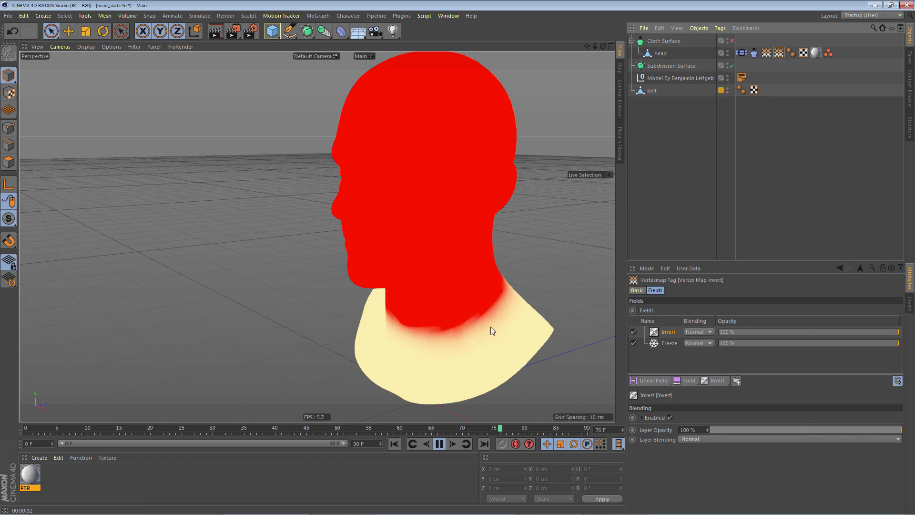
click(439, 445)
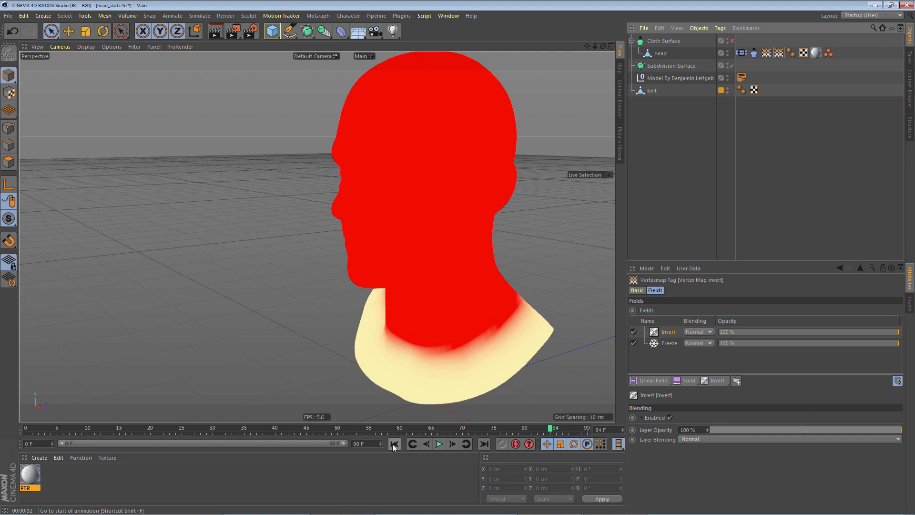
click(395, 446)
click(791, 153)
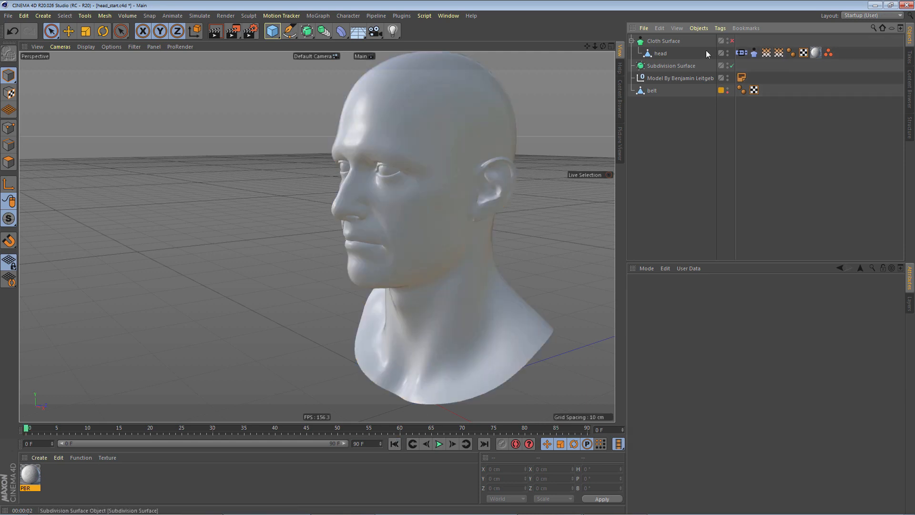
click(732, 41)
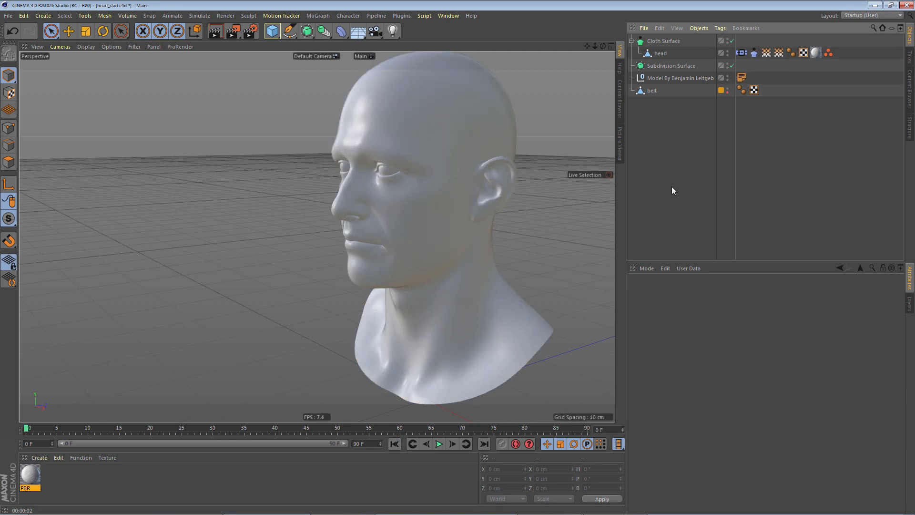
- Assign Vertex Map invert as the Influence map of the Cloth Belt tag and play the simulation to test it
key(F8)
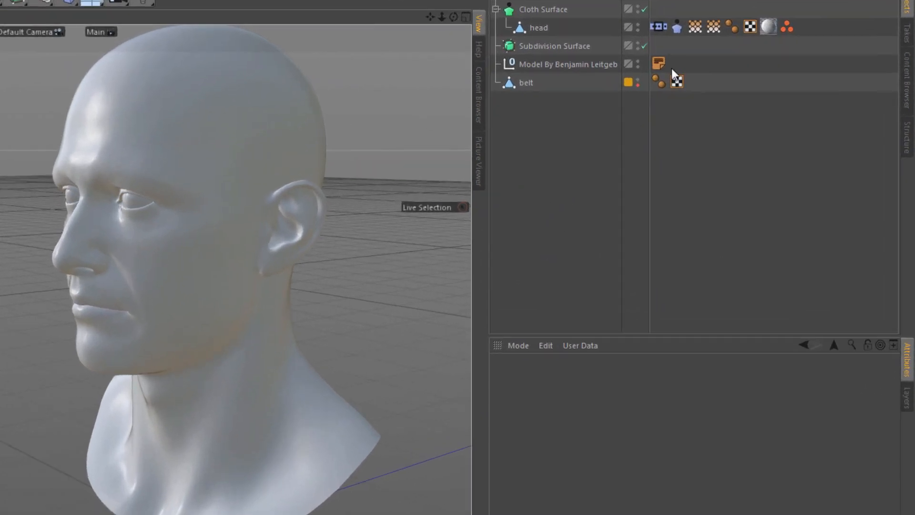
click(658, 27)
drag(716, 27, 670, 455)
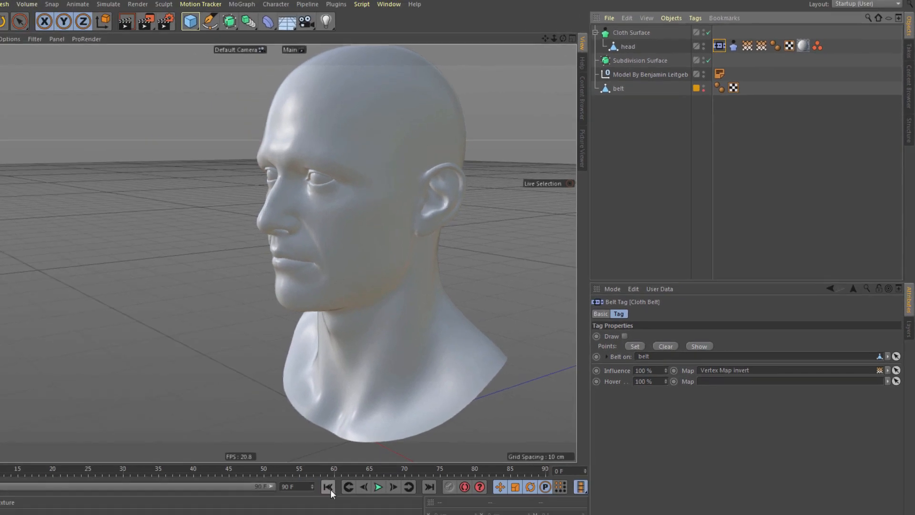
click(330, 489)
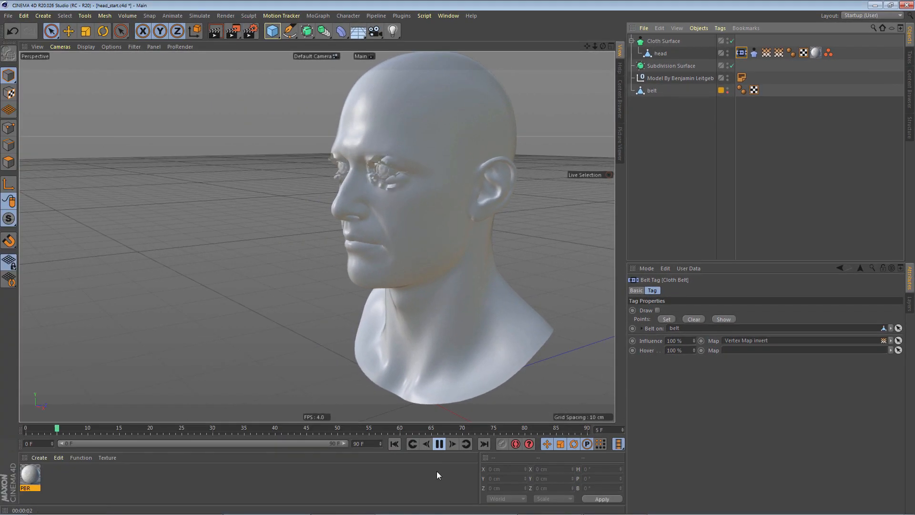